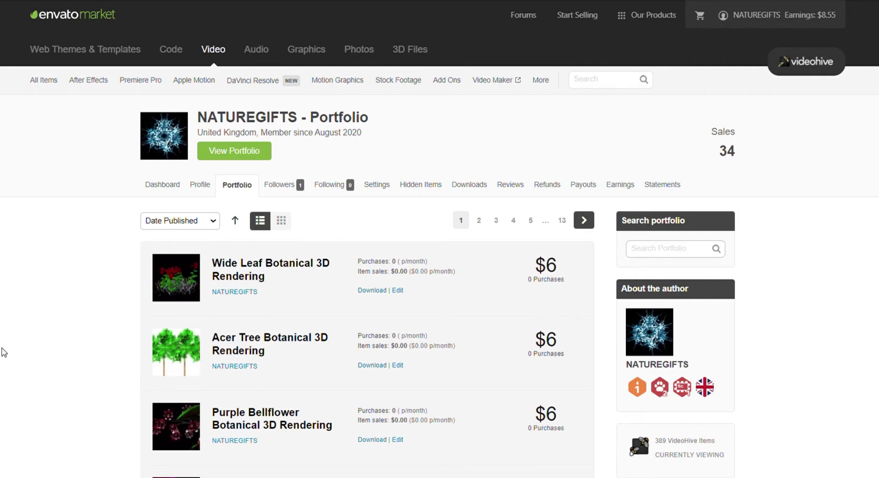
Scroll the VideoHive portfolio page and bring up the account menu showing Upload.
{"action": "scroll", "coordinate": [4, 352], "scroll_direction": "down", "scroll_amount": 4}
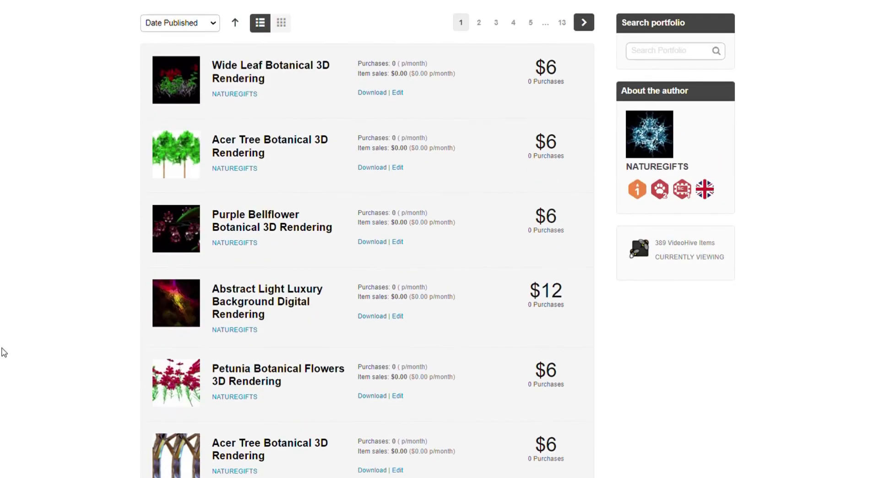
{"action": "scroll", "coordinate": [4, 353], "scroll_direction": "up", "scroll_amount": 3}
{"action": "scroll", "coordinate": [3, 352], "scroll_direction": "up", "scroll_amount": 2}
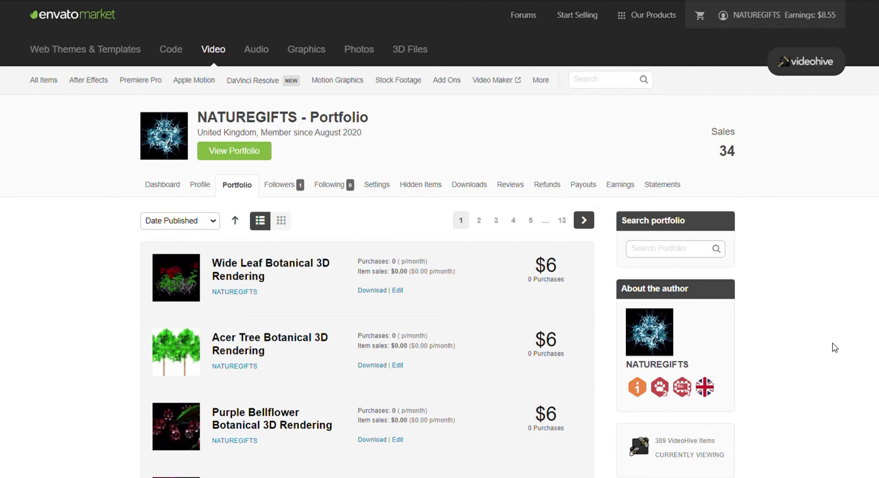
{"action": "mouse_move", "coordinate": [756, 15]}
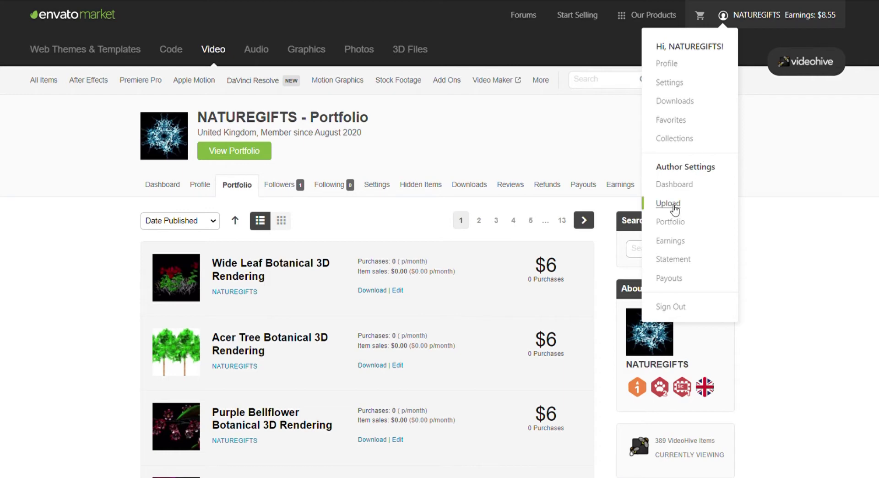
Upload 50000 (502)_1.mp4 as a new Motion Graphics clip.
{"action": "left_click", "coordinate": [675, 209]}
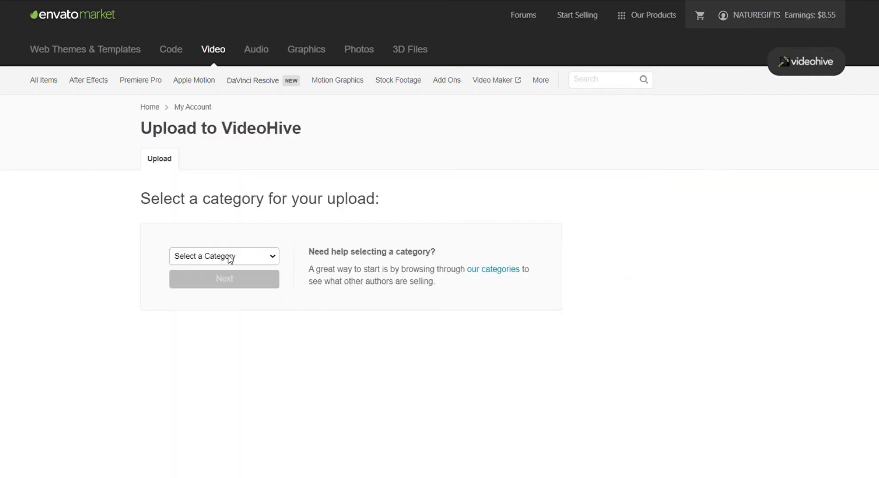
{"action": "left_click", "coordinate": [221, 345]}
{"action": "left_click", "coordinate": [228, 282]}
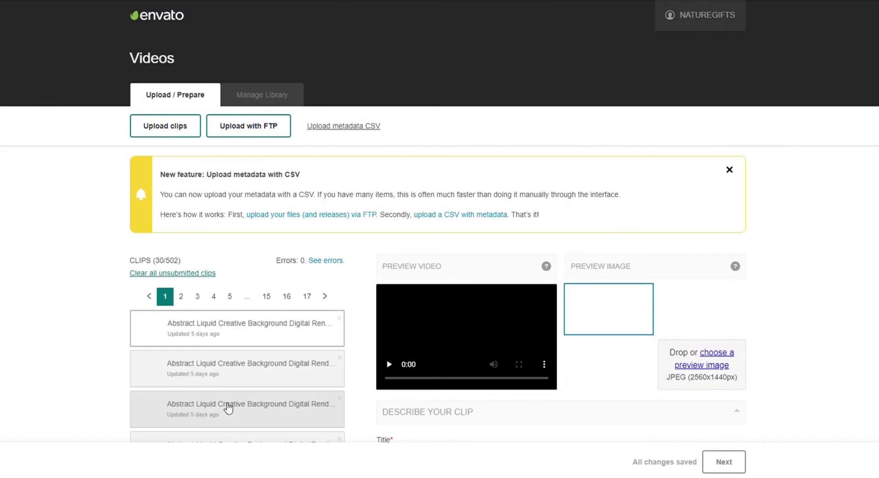
{"action": "left_click", "coordinate": [171, 129]}
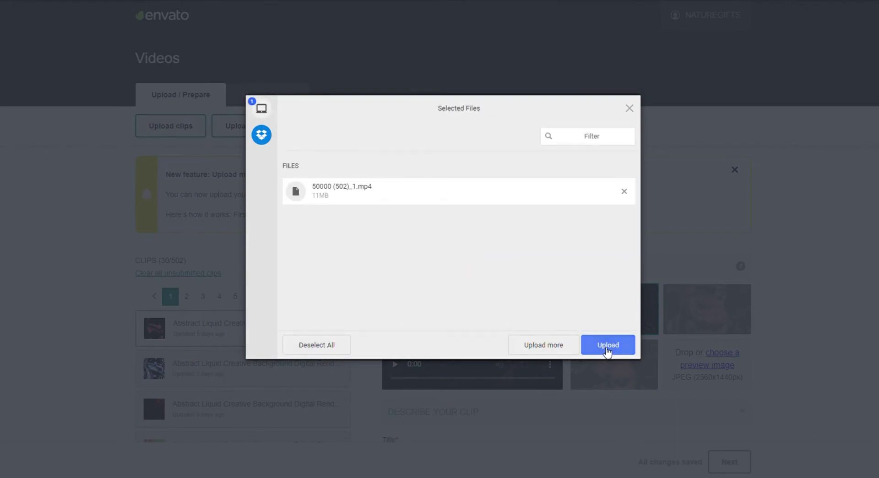
{"action": "left_click", "coordinate": [612, 350]}
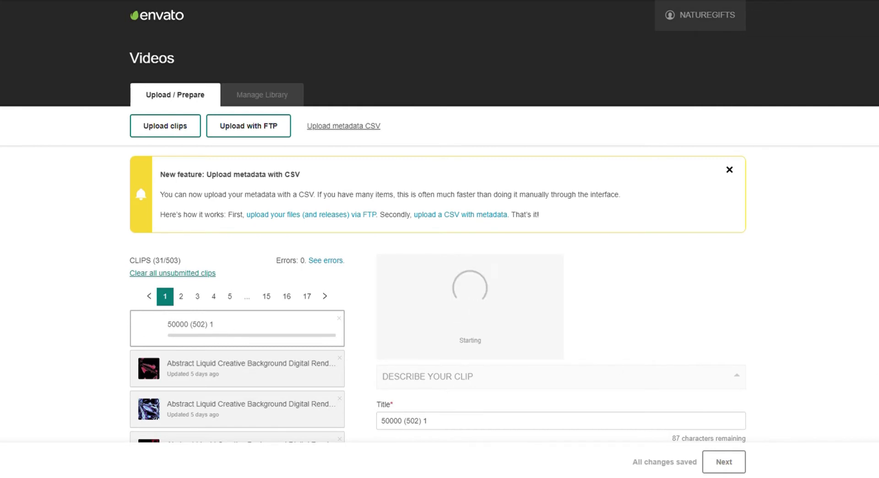
Paste the prepared title, description and tags into the new clip's form.
{"action": "scroll", "coordinate": [447, 255], "scroll_direction": "down", "scroll_amount": 4}
{"action": "left_click_drag", "start_coordinate": [438, 224], "coordinate": [376, 225]}
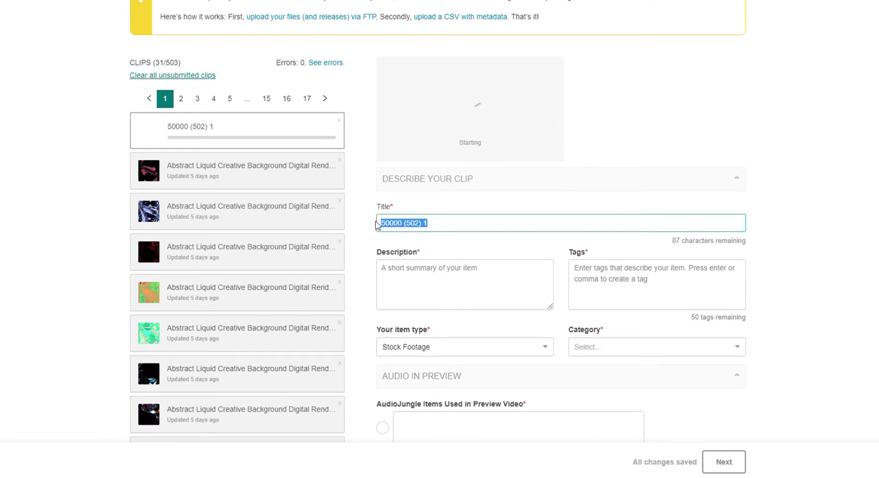
{"action": "type", "text": "Abstract Liquid Creative Background Digital Rendering"}
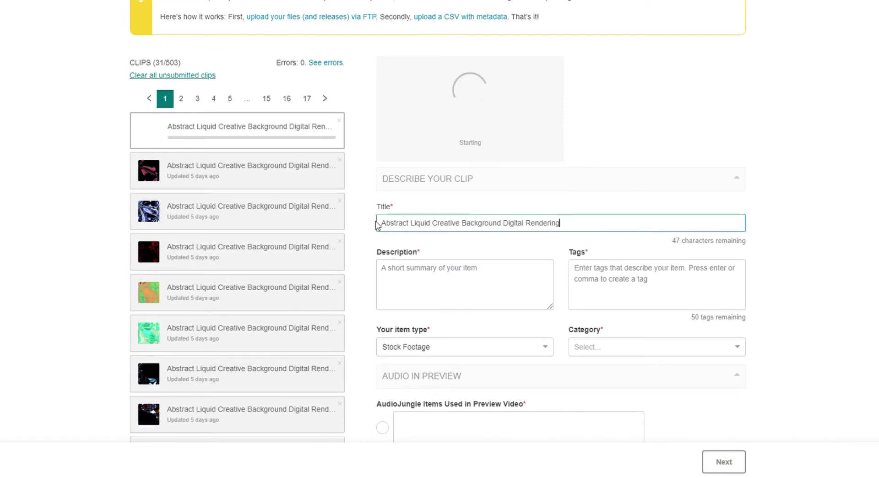
{"action": "left_click", "coordinate": [408, 277]}
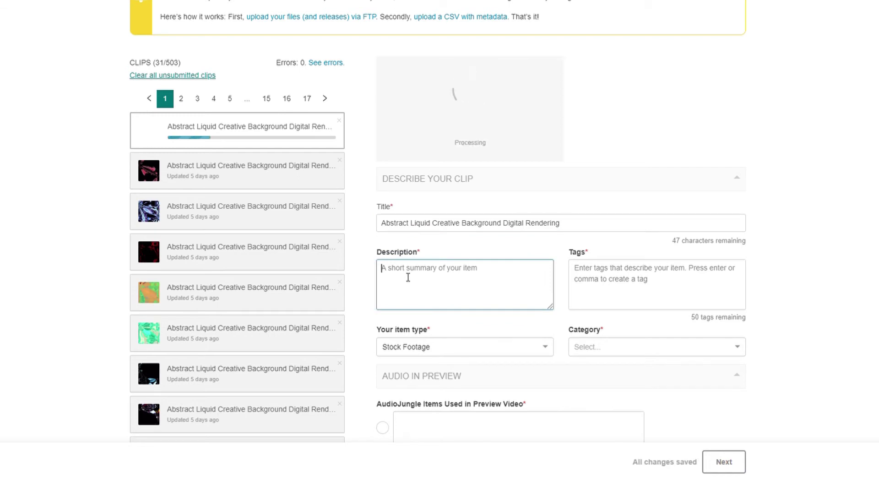
{"action": "type", "text": "Abstract Liquid Creative Background Digital Rendering"}
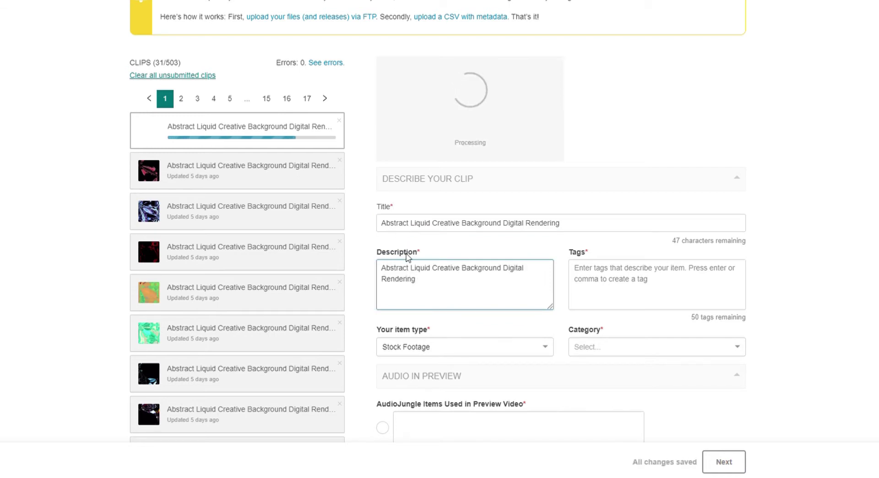
{"action": "left_click", "coordinate": [555, 262]}
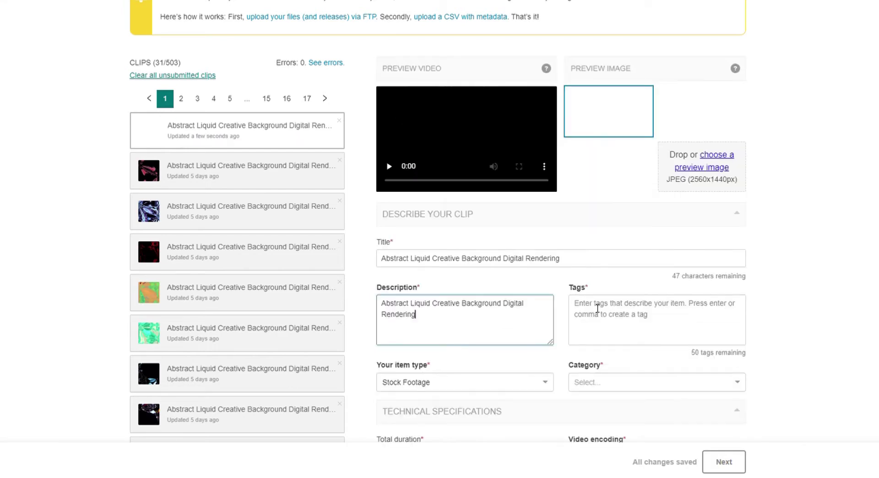
{"action": "left_click", "coordinate": [599, 308]}
{"action": "scroll", "coordinate": [599, 308], "scroll_direction": "down", "scroll_amount": 3}
{"action": "scroll", "coordinate": [713, 154], "scroll_direction": "down", "scroll_amount": 2}
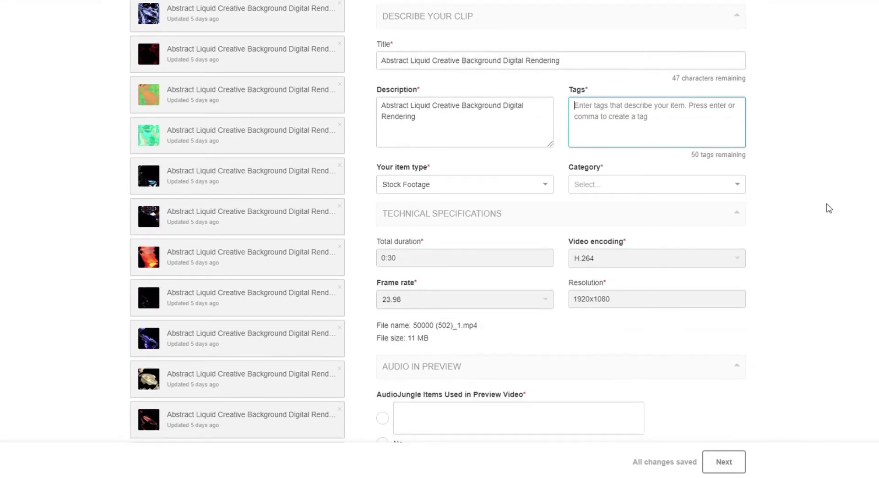
{"action": "key", "text": "ctrl+v"}
{"action": "key", "text": "Return"}
Set item type Motion Graphics, category Abstract, and AudioJungle music to No.
{"action": "left_click", "coordinate": [390, 105]}
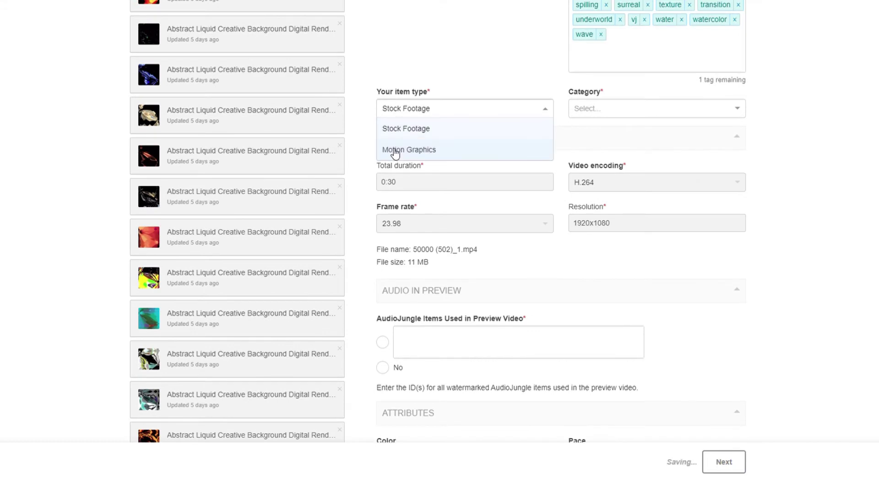
{"action": "left_click", "coordinate": [393, 149]}
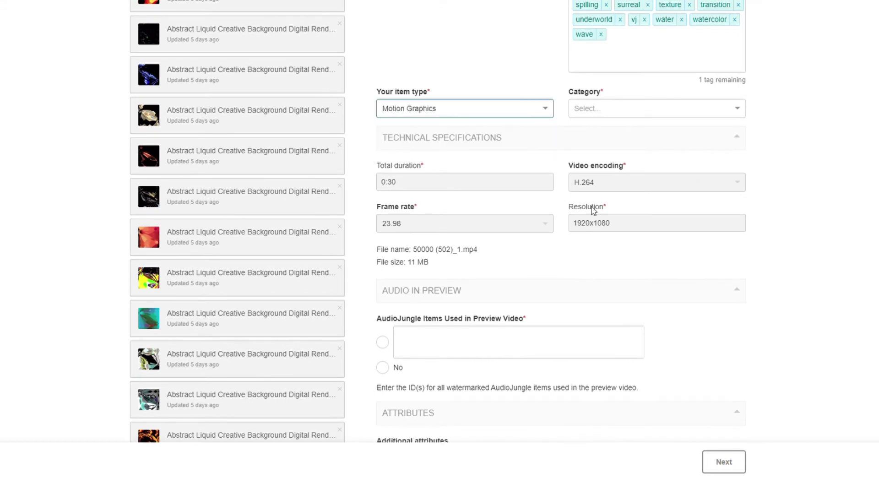
{"action": "left_click", "coordinate": [635, 111]}
{"action": "left_click", "coordinate": [604, 171]}
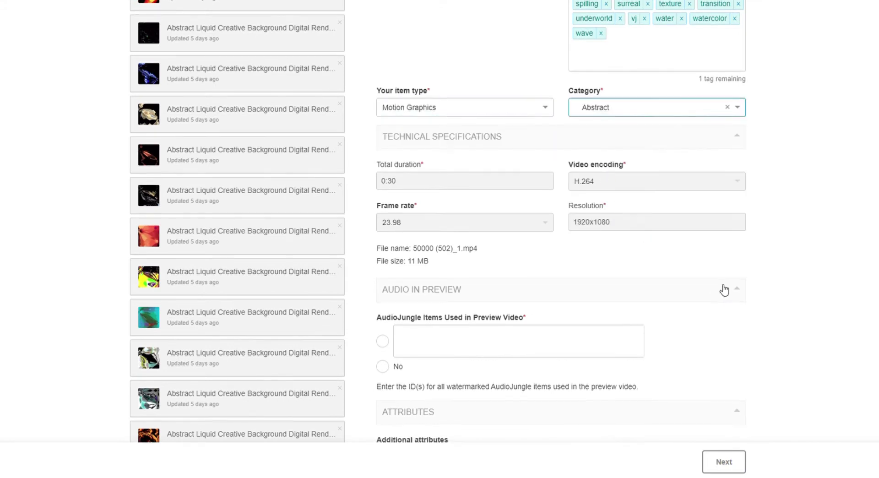
{"action": "scroll", "coordinate": [723, 288], "scroll_direction": "down", "scroll_amount": 4}
{"action": "left_click", "coordinate": [384, 170]}
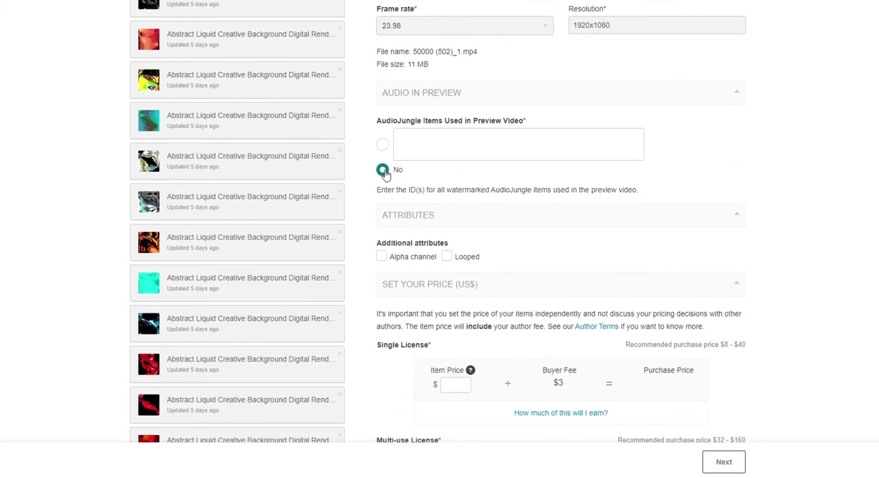
Set the single-use price to $3 and the multi-use price to $9.
{"action": "scroll", "coordinate": [787, 284], "scroll_direction": "down", "scroll_amount": 4}
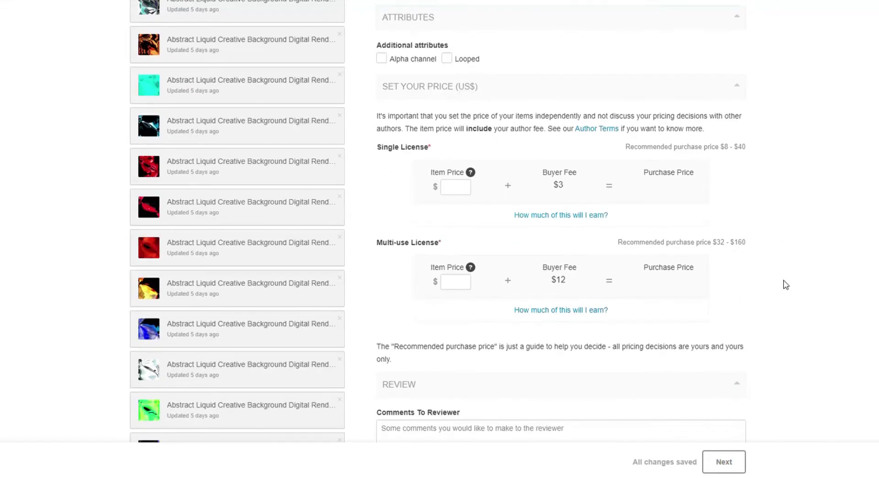
{"action": "left_click", "coordinate": [457, 192]}
{"action": "type", "text": "3"}
{"action": "left_click", "coordinate": [456, 283]}
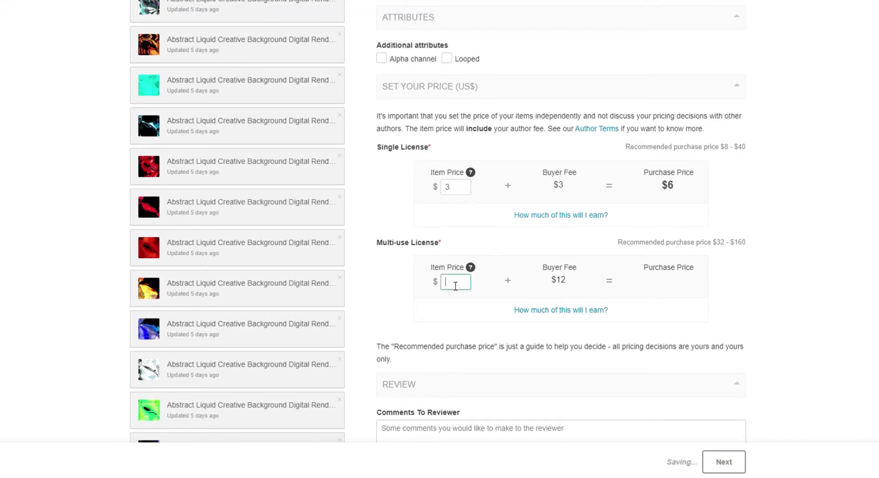
{"action": "type", "text": "9"}
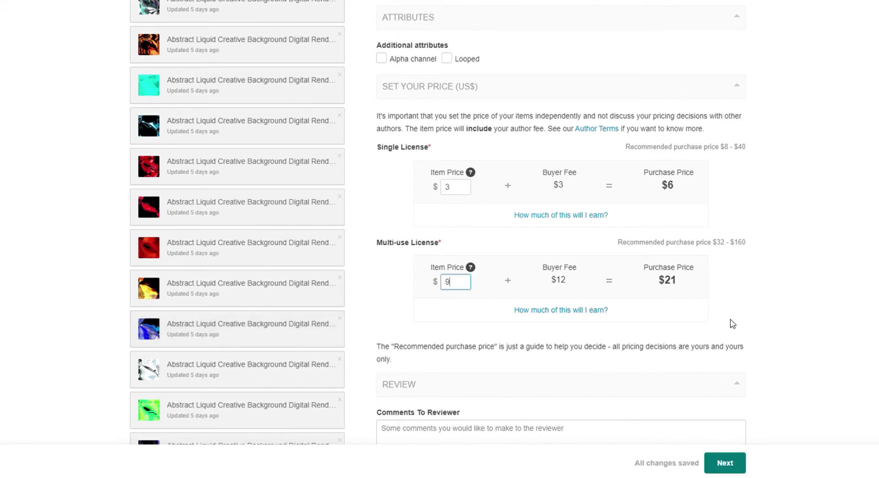
{"action": "scroll", "coordinate": [731, 324], "scroll_direction": "up", "scroll_amount": 10}
Save the Abstract Liquid clip's details.
{"action": "scroll", "coordinate": [733, 323], "scroll_direction": "up", "scroll_amount": 8}
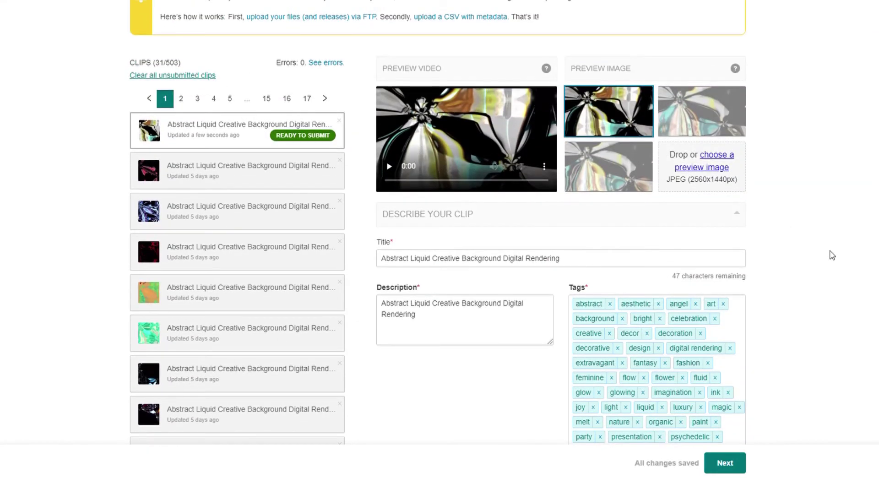
{"action": "scroll", "coordinate": [830, 255], "scroll_direction": "down", "scroll_amount": 5}
{"action": "scroll", "coordinate": [830, 255], "scroll_direction": "down", "scroll_amount": 8}
{"action": "scroll", "coordinate": [829, 255], "scroll_direction": "down", "scroll_amount": 7}
{"action": "scroll", "coordinate": [751, 245], "scroll_direction": "down", "scroll_amount": 2}
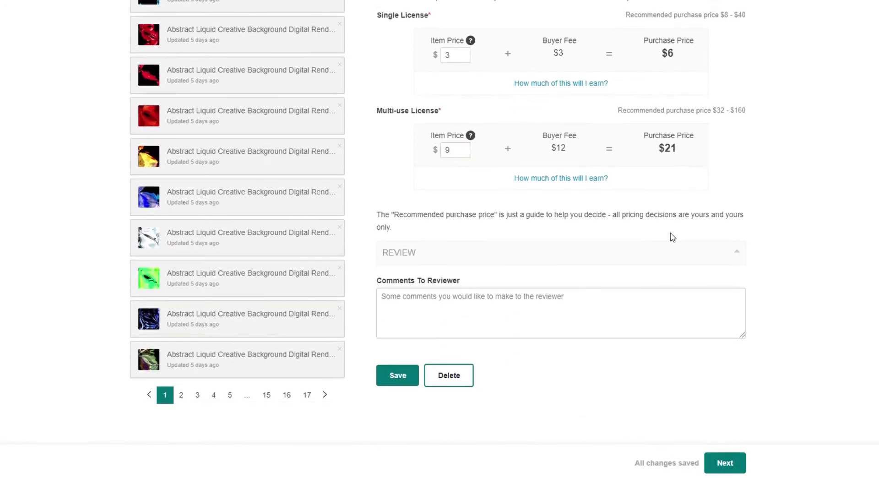
{"action": "left_click", "coordinate": [398, 377]}
Accept the licensing declaration and submit the clip for review.
{"action": "scroll", "coordinate": [602, 404], "scroll_direction": "up", "scroll_amount": 6}
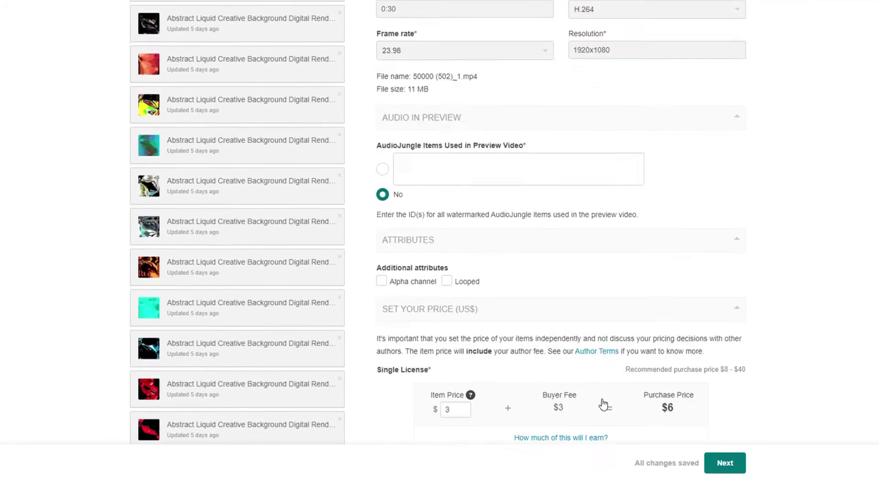
{"action": "scroll", "coordinate": [601, 404], "scroll_direction": "up", "scroll_amount": 8}
{"action": "scroll", "coordinate": [601, 404], "scroll_direction": "up", "scroll_amount": 1}
{"action": "scroll", "coordinate": [602, 404], "scroll_direction": "up", "scroll_amount": 4}
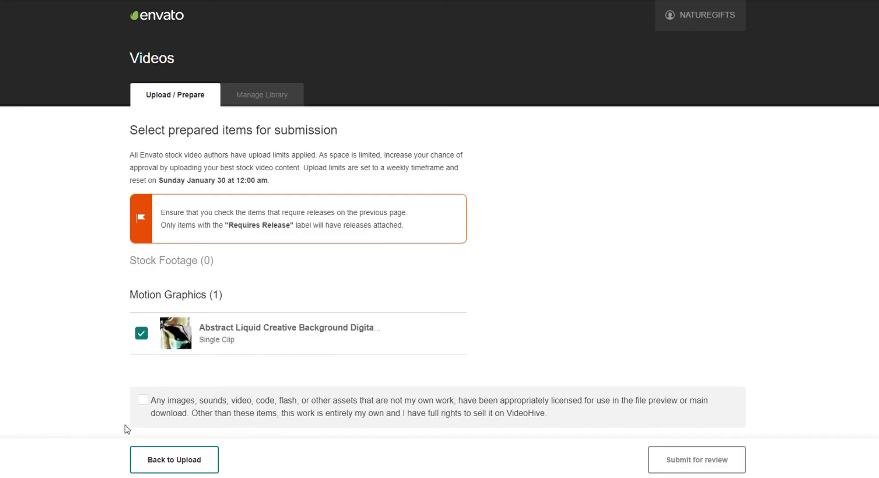
{"action": "scroll", "coordinate": [125, 429], "scroll_direction": "down", "scroll_amount": 2}
{"action": "left_click", "coordinate": [143, 293]}
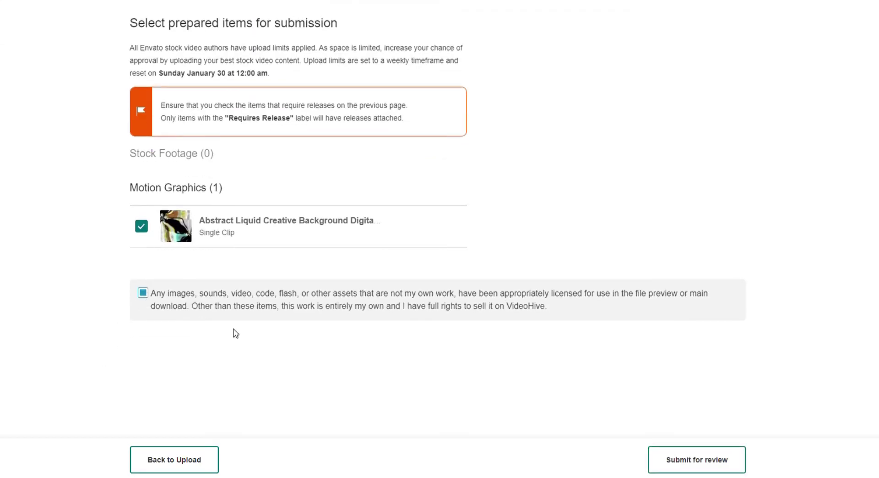
{"action": "left_click", "coordinate": [696, 464]}
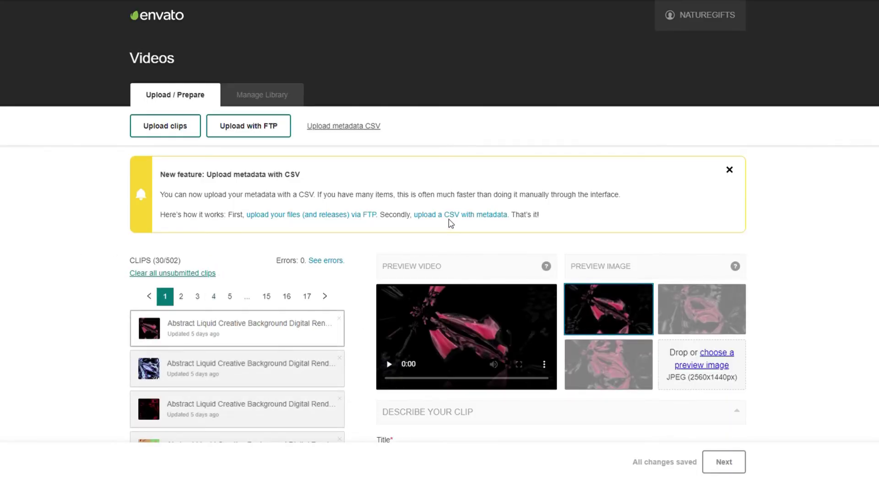
{"action": "left_click", "coordinate": [251, 130]}
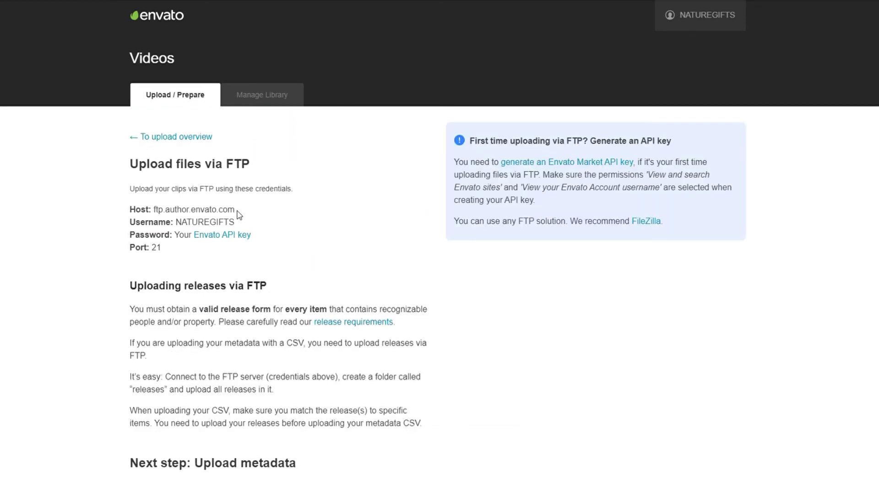
{"action": "left_click_drag", "start_coordinate": [237, 211], "coordinate": [181, 208]}
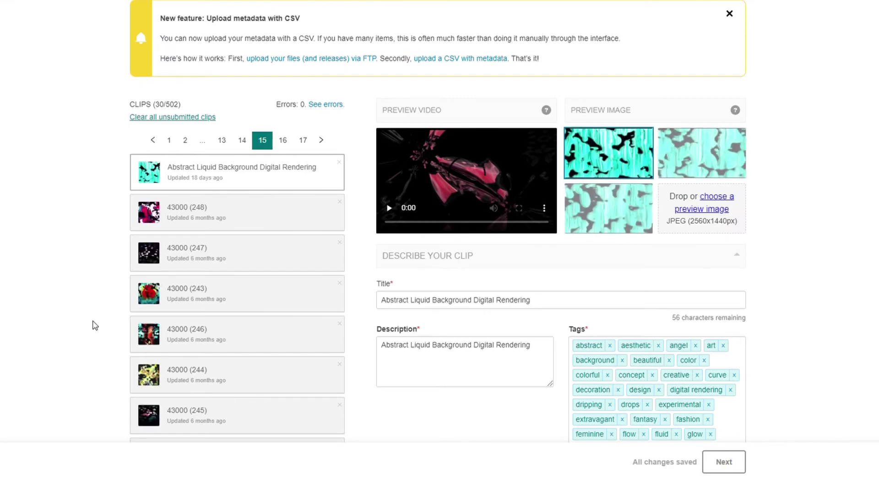
{"action": "scroll", "coordinate": [245, 236], "scroll_direction": "down", "scroll_amount": 10}
{"action": "scroll", "coordinate": [245, 240], "scroll_direction": "down", "scroll_amount": 5}
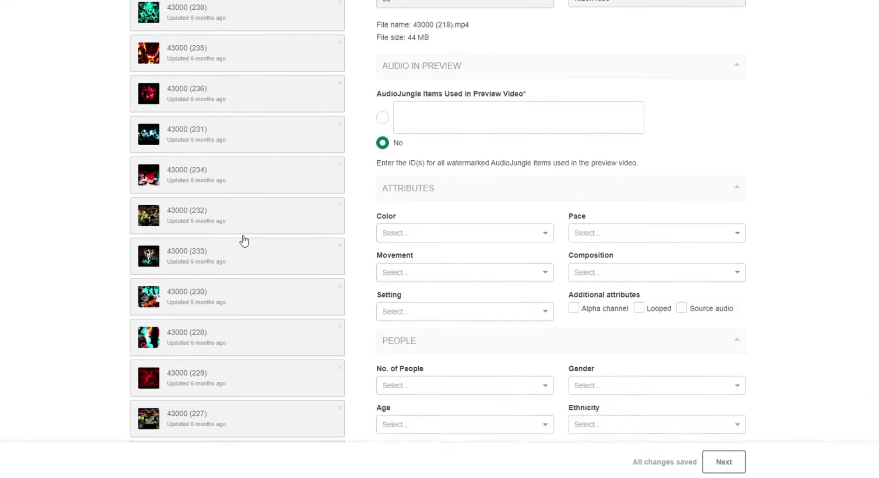
{"action": "scroll", "coordinate": [244, 241], "scroll_direction": "down", "scroll_amount": 3}
{"action": "scroll", "coordinate": [244, 240], "scroll_direction": "down", "scroll_amount": 3}
{"action": "scroll", "coordinate": [220, 273], "scroll_direction": "up", "scroll_amount": 5}
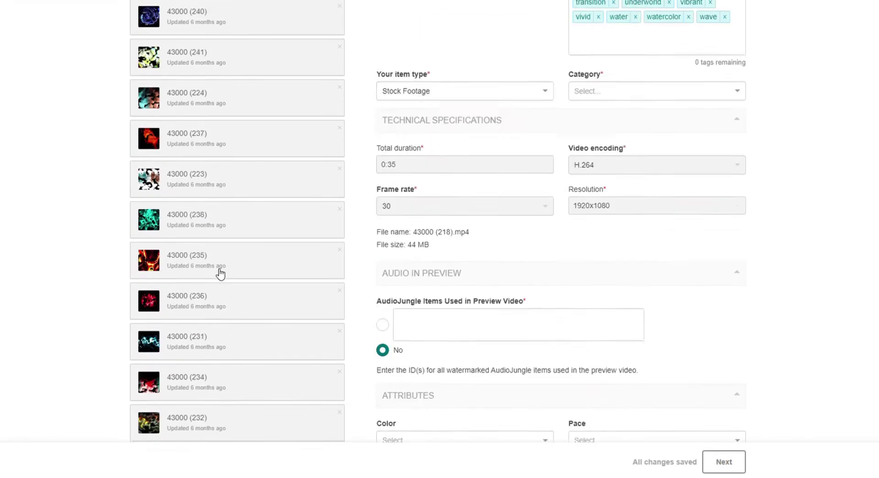
{"action": "scroll", "coordinate": [221, 274], "scroll_direction": "up", "scroll_amount": 5}
{"action": "scroll", "coordinate": [220, 273], "scroll_direction": "up", "scroll_amount": 4}
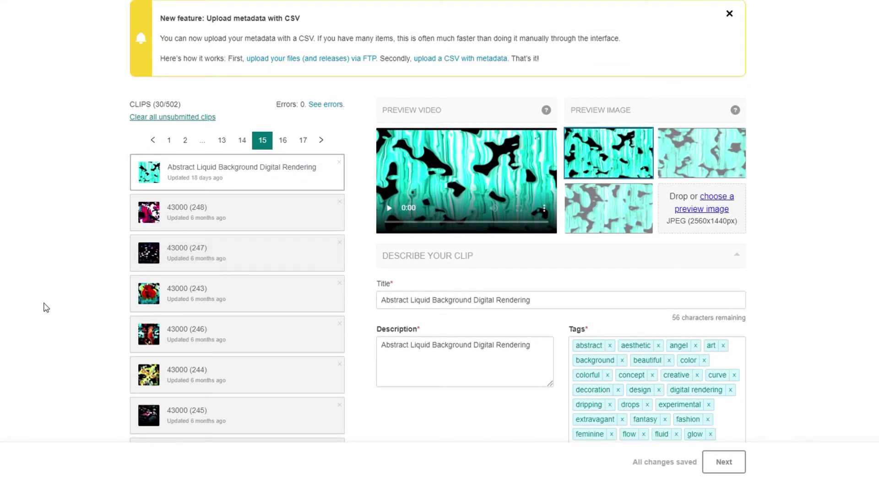
{"action": "scroll", "coordinate": [46, 307], "scroll_direction": "up", "scroll_amount": 1}
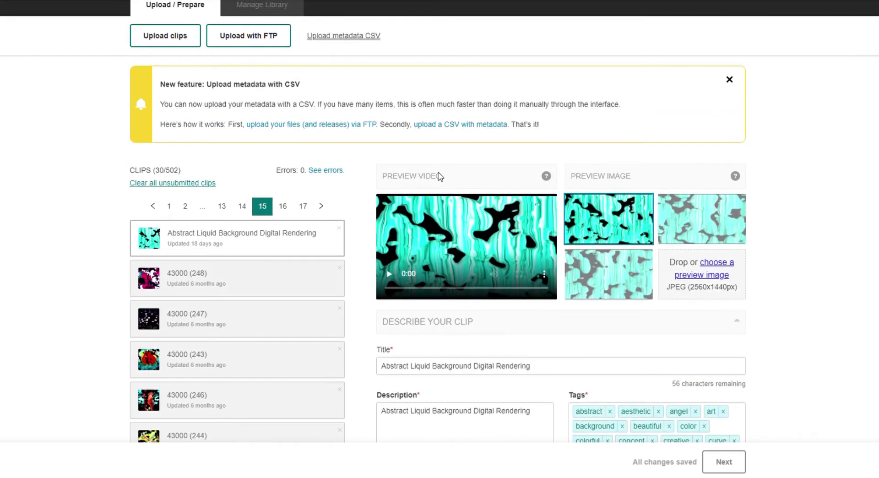
{"action": "left_click", "coordinate": [441, 130]}
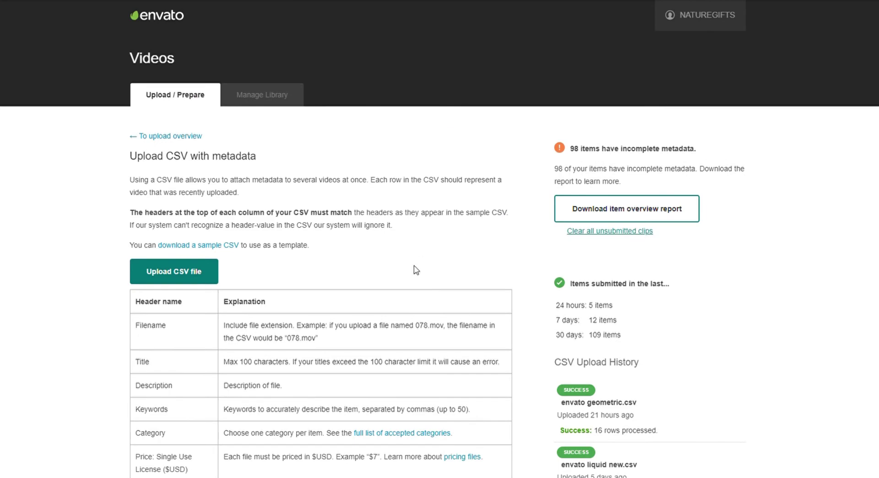
{"action": "scroll", "coordinate": [415, 269], "scroll_direction": "down", "scroll_amount": 3}
{"action": "scroll", "coordinate": [414, 265], "scroll_direction": "up", "scroll_amount": 1}
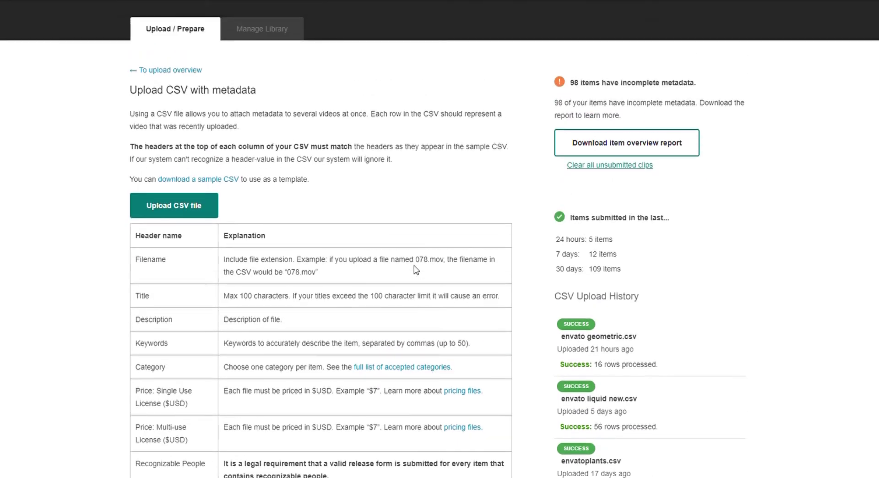
{"action": "left_click", "coordinate": [184, 210]}
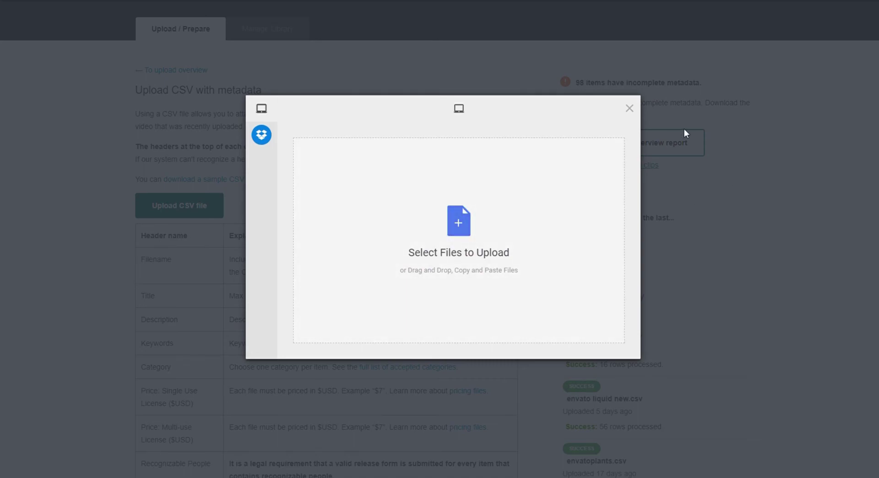
{"action": "left_click", "coordinate": [629, 109]}
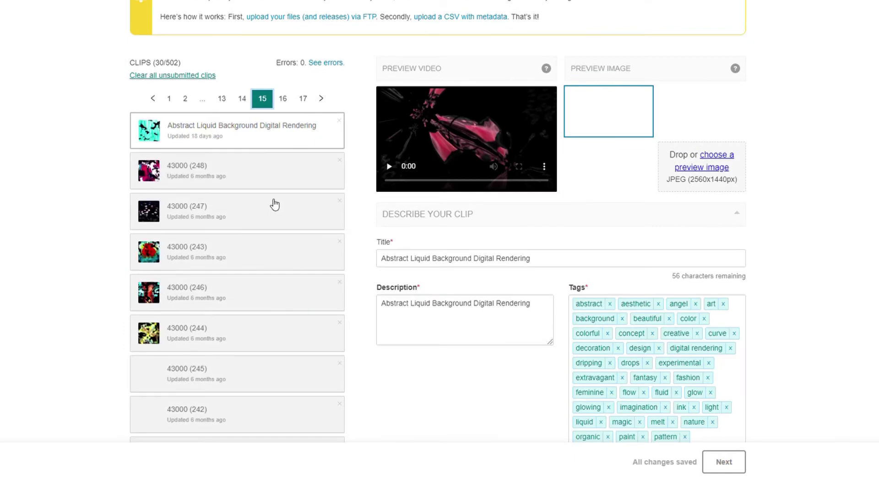
Scroll through the Abstract Liquid clip's form before moving to clip 43000 (247).
{"action": "scroll", "coordinate": [245, 287], "scroll_direction": "down", "scroll_amount": 3}
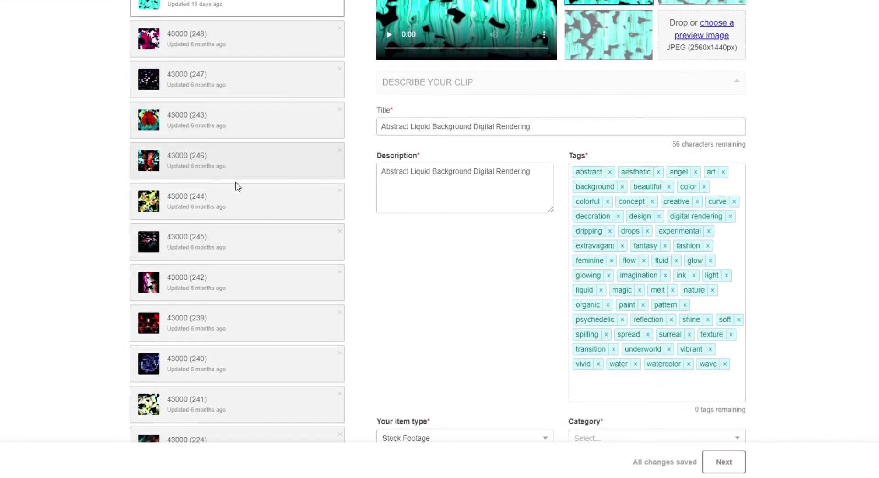
{"action": "scroll", "coordinate": [227, 225], "scroll_direction": "down", "scroll_amount": 6}
{"action": "scroll", "coordinate": [226, 224], "scroll_direction": "down", "scroll_amount": 6}
{"action": "scroll", "coordinate": [227, 224], "scroll_direction": "down", "scroll_amount": 5}
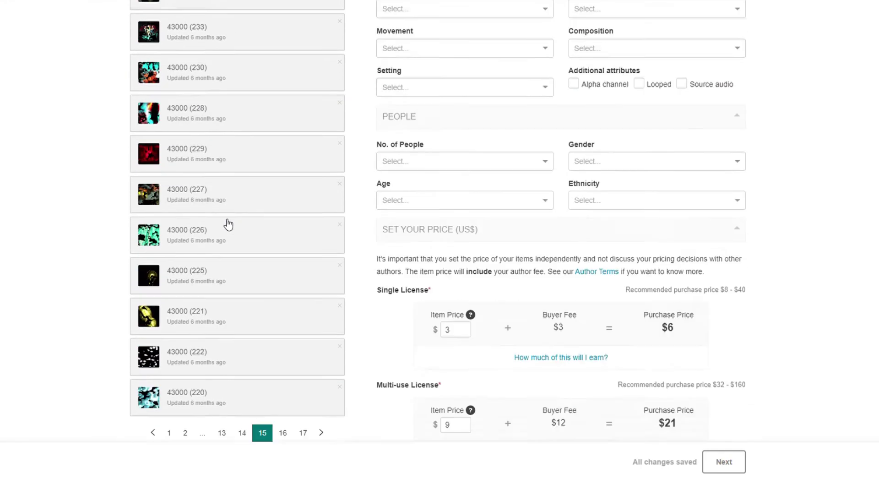
{"action": "scroll", "coordinate": [227, 224], "scroll_direction": "down", "scroll_amount": 4}
{"action": "scroll", "coordinate": [208, 273], "scroll_direction": "up", "scroll_amount": 9}
{"action": "scroll", "coordinate": [208, 273], "scroll_direction": "up", "scroll_amount": 15}
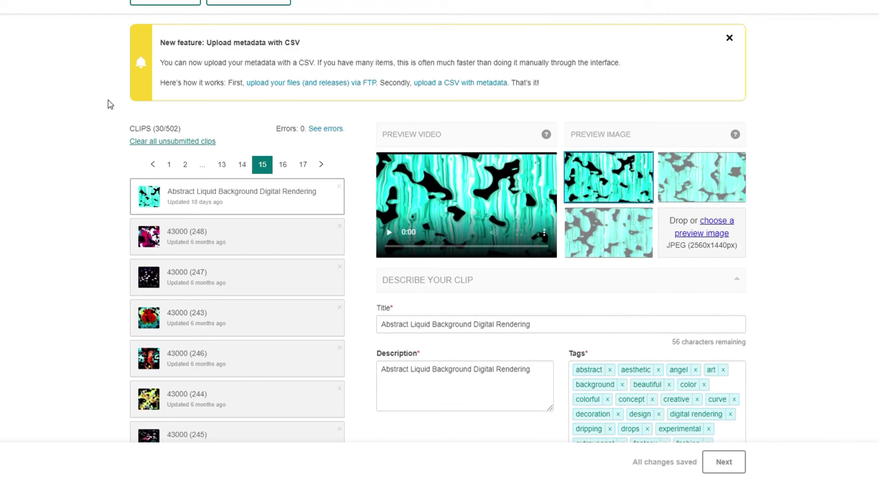
{"action": "scroll", "coordinate": [510, 354], "scroll_direction": "down", "scroll_amount": 3}
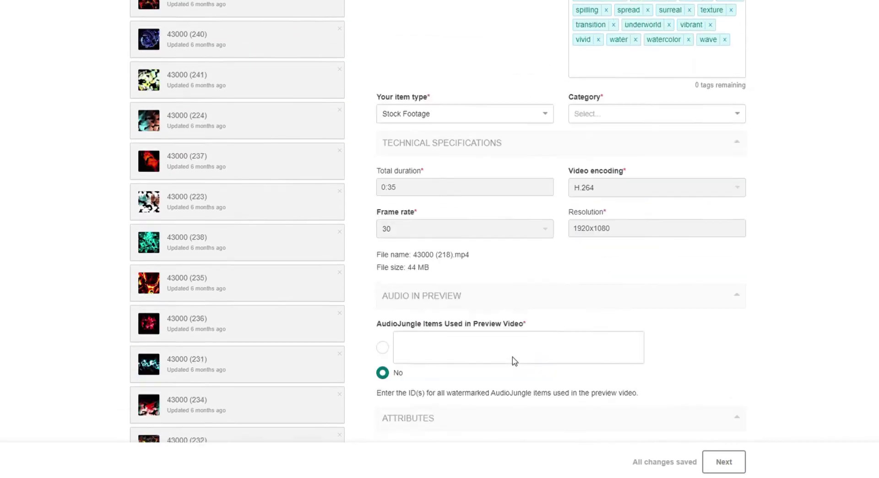
{"action": "scroll", "coordinate": [515, 361], "scroll_direction": "up", "scroll_amount": 8}
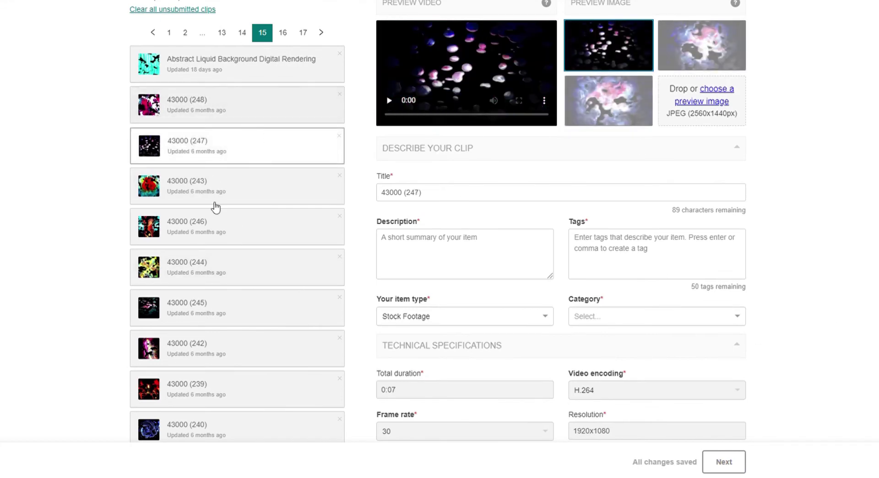
{"action": "scroll", "coordinate": [210, 323], "scroll_direction": "down", "scroll_amount": 4}
{"action": "scroll", "coordinate": [210, 323], "scroll_direction": "down", "scroll_amount": 4}
{"action": "scroll", "coordinate": [211, 323], "scroll_direction": "down", "scroll_amount": 5}
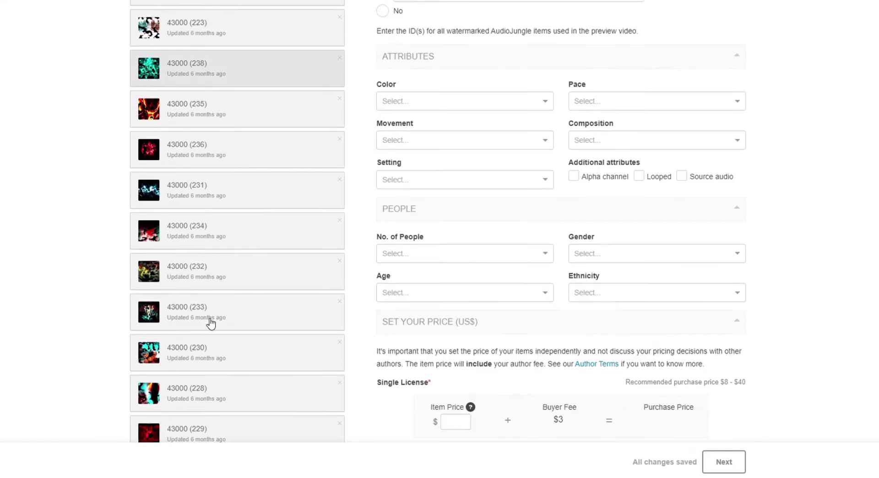
{"action": "scroll", "coordinate": [210, 323], "scroll_direction": "down", "scroll_amount": 5}
{"action": "scroll", "coordinate": [211, 323], "scroll_direction": "up", "scroll_amount": 8}
{"action": "scroll", "coordinate": [210, 324], "scroll_direction": "up", "scroll_amount": 7}
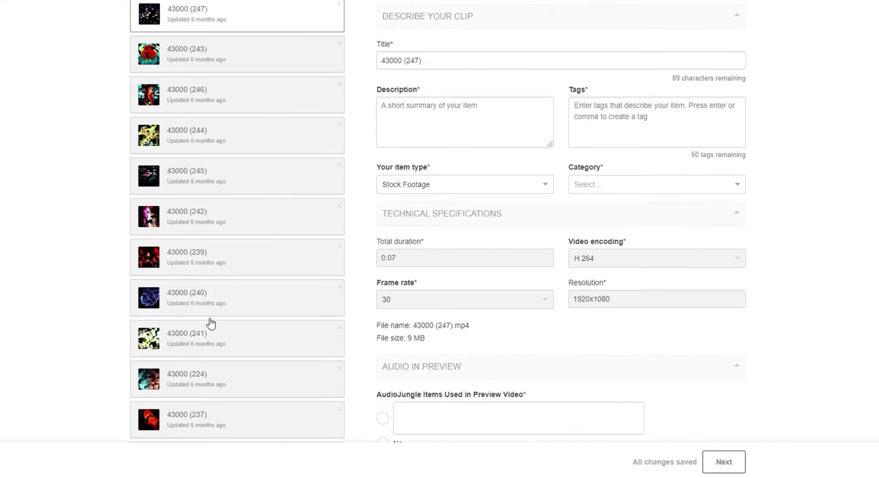
{"action": "left_click", "coordinate": [403, 187]}
{"action": "left_click", "coordinate": [360, 167]}
{"action": "scroll", "coordinate": [824, 284], "scroll_direction": "up", "scroll_amount": 3}
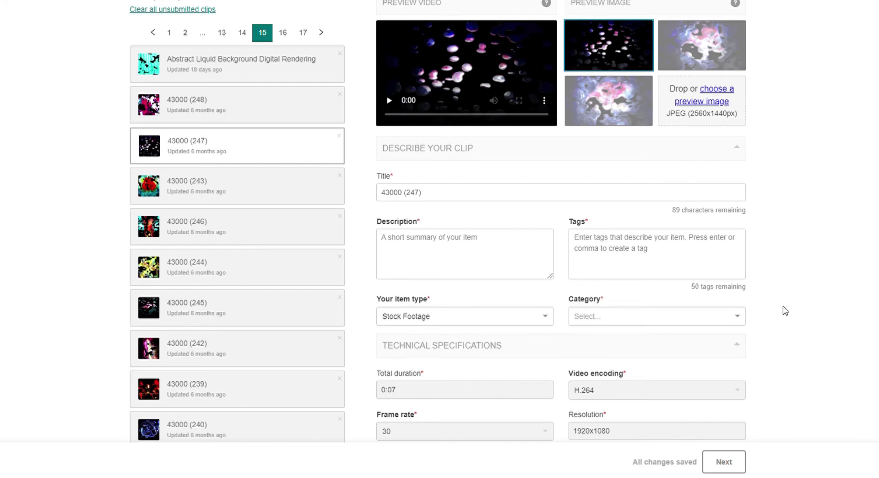
{"action": "scroll", "coordinate": [242, 322], "scroll_direction": "down", "scroll_amount": 6}
{"action": "scroll", "coordinate": [243, 322], "scroll_direction": "down", "scroll_amount": 4}
{"action": "scroll", "coordinate": [244, 323], "scroll_direction": "down", "scroll_amount": 1}
{"action": "scroll", "coordinate": [243, 323], "scroll_direction": "down", "scroll_amount": 2}
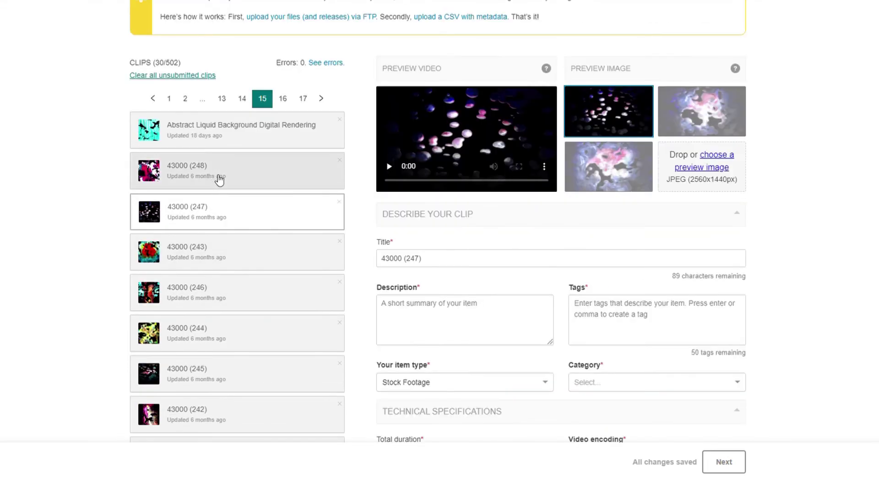
Set the bottom-left preview frame as cover for clips 43000 (248) and 43000 (247).
{"action": "left_click", "coordinate": [216, 177]}
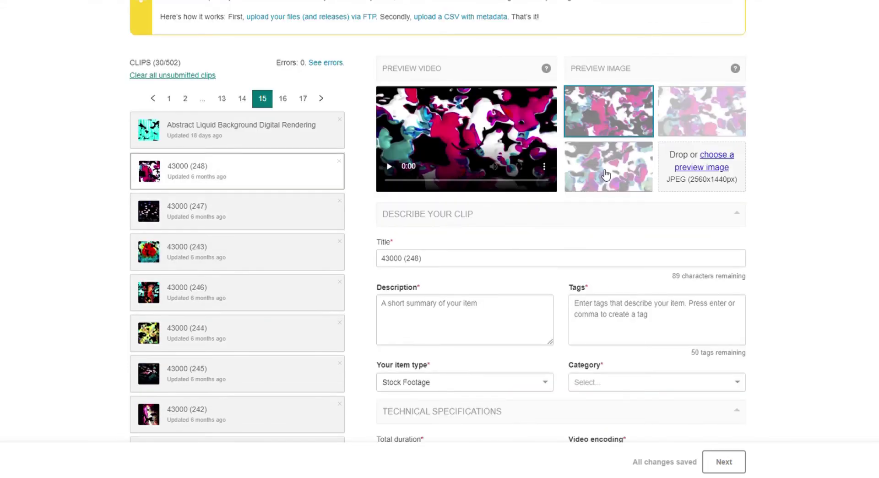
{"action": "left_click", "coordinate": [613, 176]}
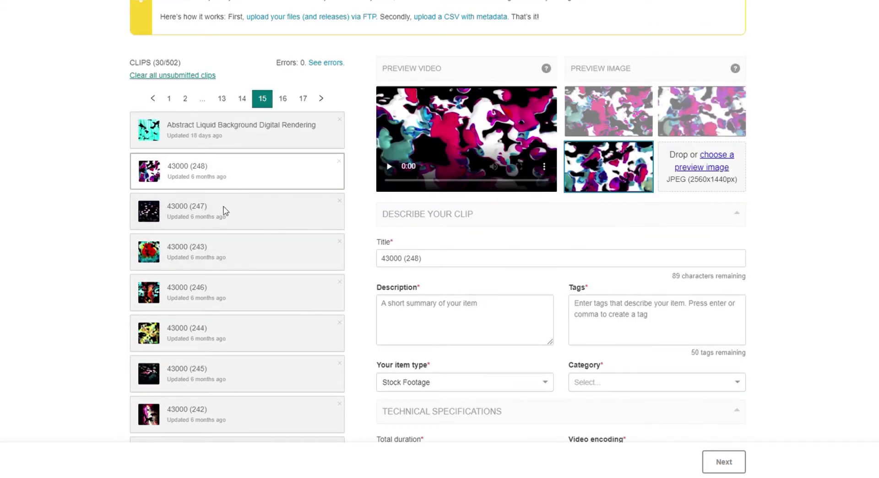
{"action": "left_click", "coordinate": [264, 230]}
{"action": "left_click", "coordinate": [609, 169]}
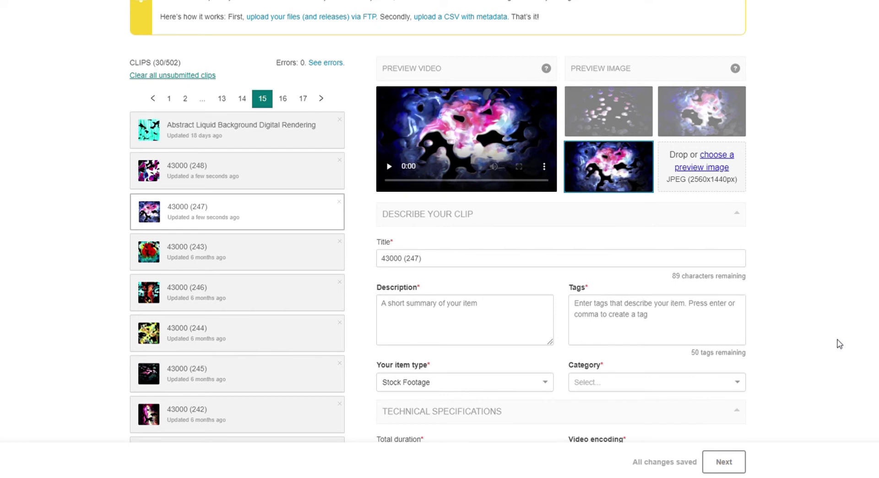
{"action": "scroll", "coordinate": [839, 344], "scroll_direction": "down", "scroll_amount": 3}
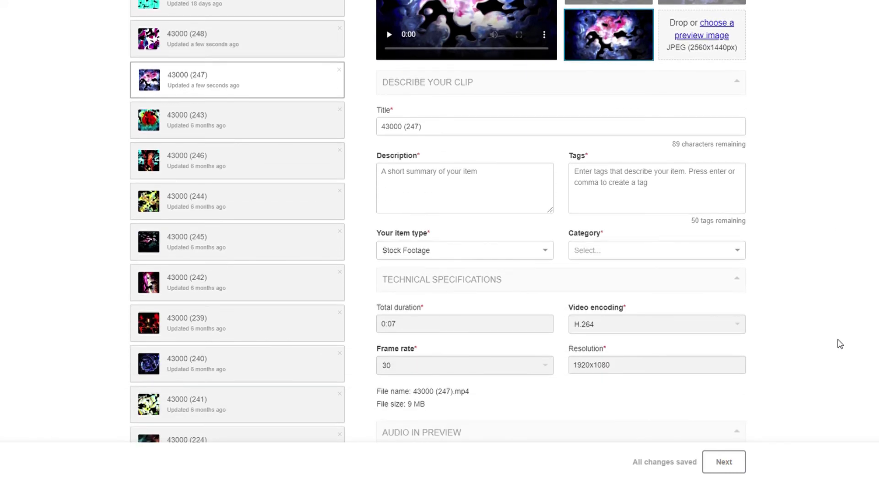
{"action": "scroll", "coordinate": [840, 344], "scroll_direction": "down", "scroll_amount": 2}
{"action": "scroll", "coordinate": [840, 344], "scroll_direction": "up", "scroll_amount": 3}
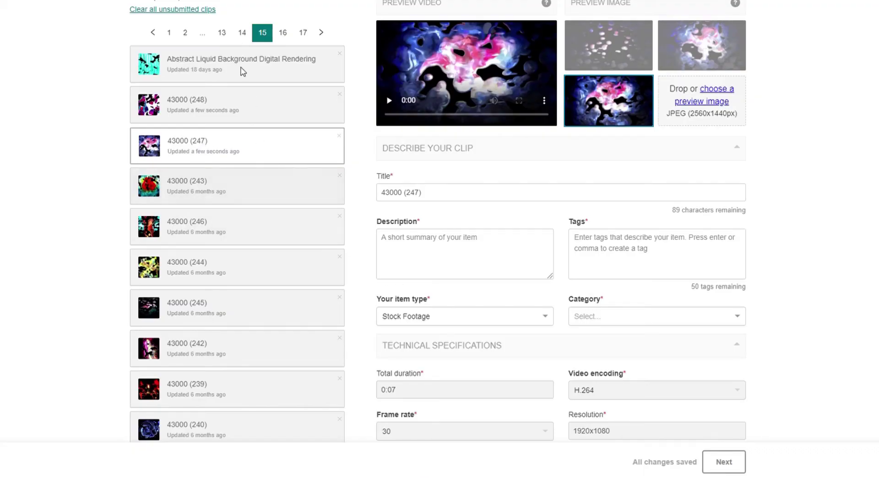
Set the Abstract Liquid clip's item type to Motion Graphics and category to Abstract.
{"action": "scroll", "coordinate": [365, 277], "scroll_direction": "down", "scroll_amount": 1}
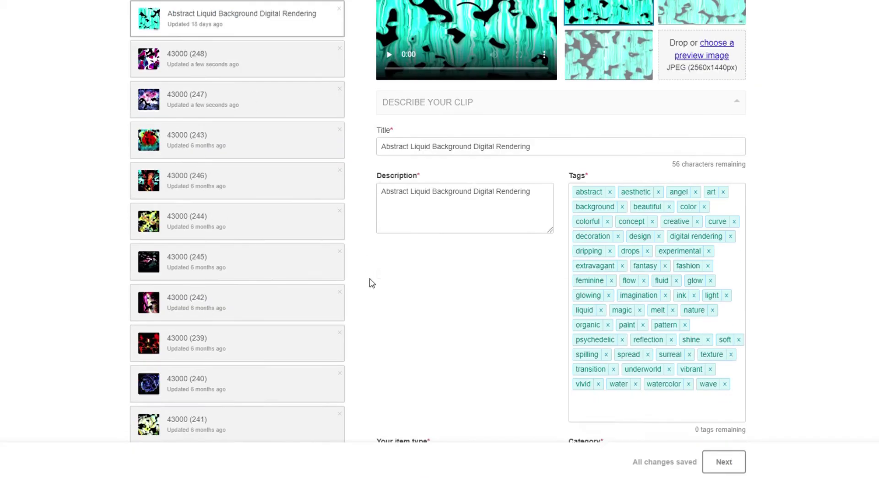
{"action": "scroll", "coordinate": [369, 282], "scroll_direction": "down", "scroll_amount": 5}
{"action": "left_click", "coordinate": [403, 243]}
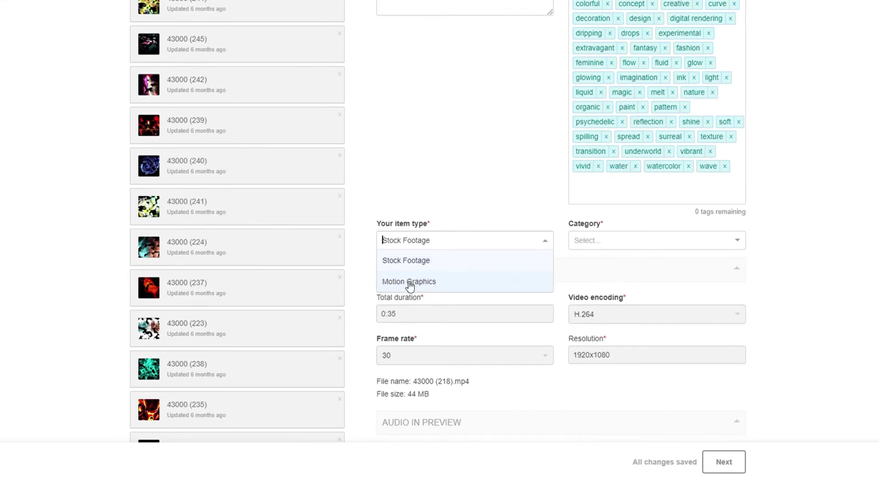
{"action": "left_click", "coordinate": [409, 283]}
{"action": "left_click", "coordinate": [604, 242]}
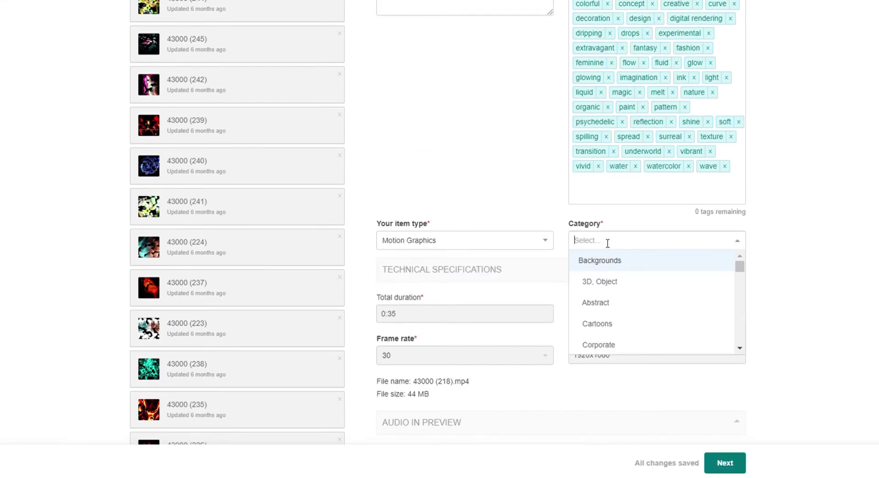
{"action": "left_click", "coordinate": [601, 307]}
Scroll through the clip's form to check its title, description and tags.
{"action": "scroll", "coordinate": [825, 297], "scroll_direction": "up", "scroll_amount": 1}
{"action": "scroll", "coordinate": [825, 297], "scroll_direction": "up", "scroll_amount": 6}
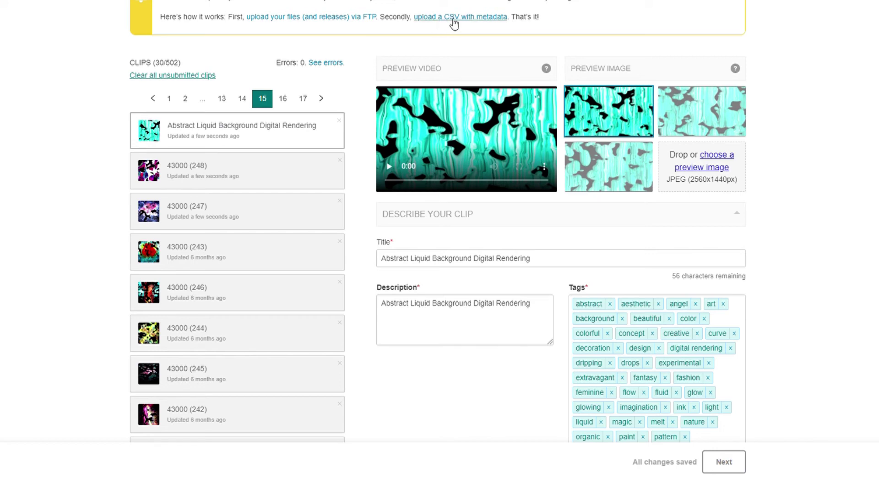
{"action": "scroll", "coordinate": [397, 347], "scroll_direction": "down", "scroll_amount": 5}
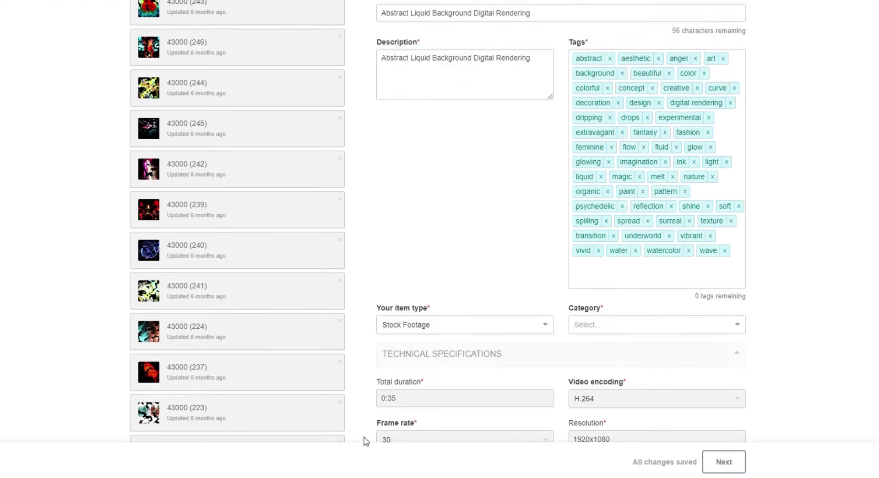
{"action": "scroll", "coordinate": [363, 442], "scroll_direction": "down", "scroll_amount": 2}
{"action": "scroll", "coordinate": [786, 320], "scroll_direction": "up", "scroll_amount": 1}
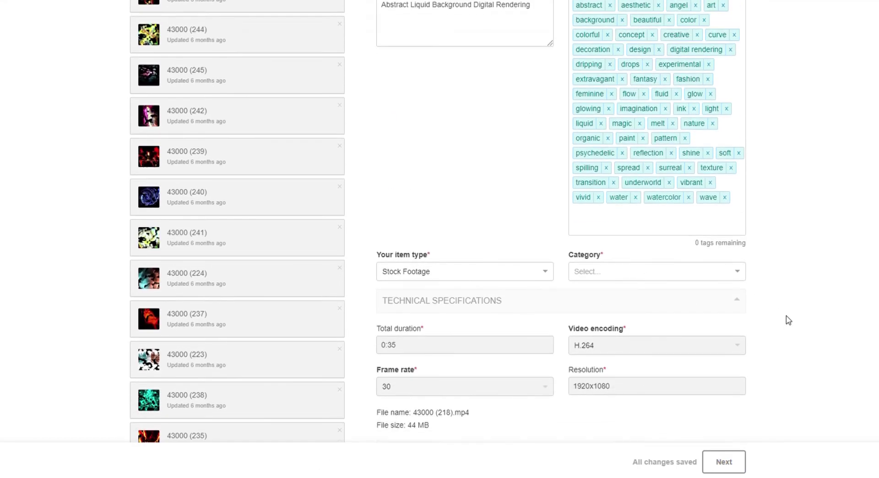
{"action": "scroll", "coordinate": [786, 320], "scroll_direction": "up", "scroll_amount": 5}
{"action": "scroll", "coordinate": [786, 320], "scroll_direction": "up", "scroll_amount": 1}
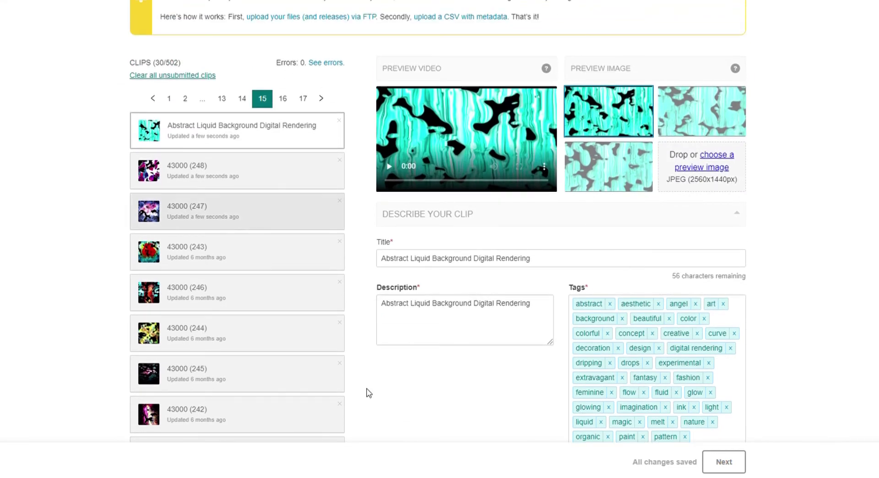
{"action": "scroll", "coordinate": [365, 392], "scroll_direction": "down", "scroll_amount": 2}
{"action": "scroll", "coordinate": [366, 392], "scroll_direction": "down", "scroll_amount": 4}
{"action": "scroll", "coordinate": [371, 392], "scroll_direction": "down", "scroll_amount": 5}
{"action": "scroll", "coordinate": [371, 392], "scroll_direction": "down", "scroll_amount": 5}
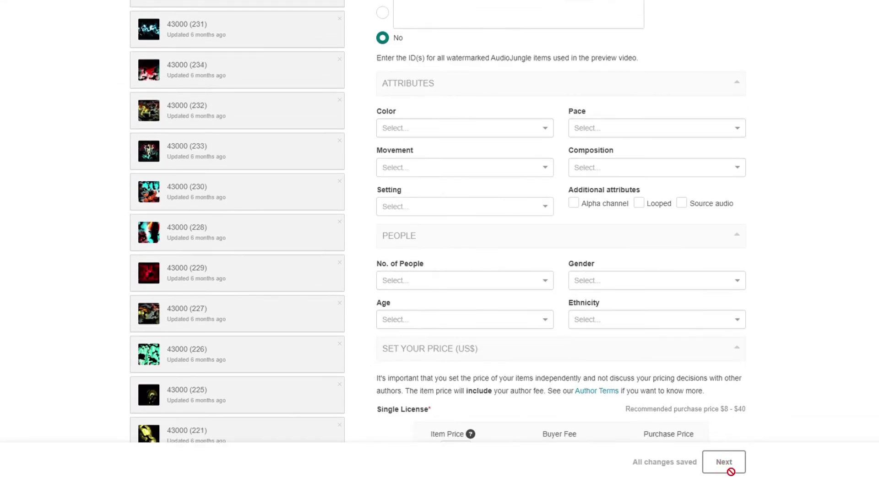
{"action": "scroll", "coordinate": [357, 277], "scroll_direction": "up", "scroll_amount": 15}
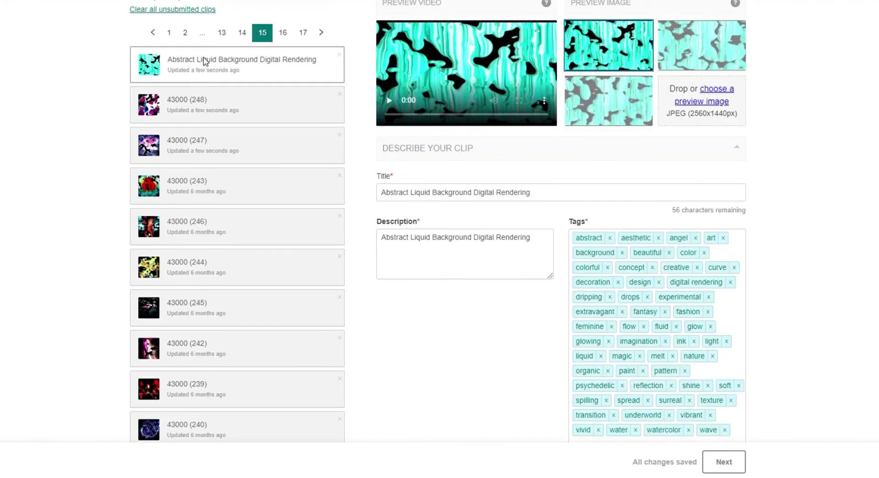